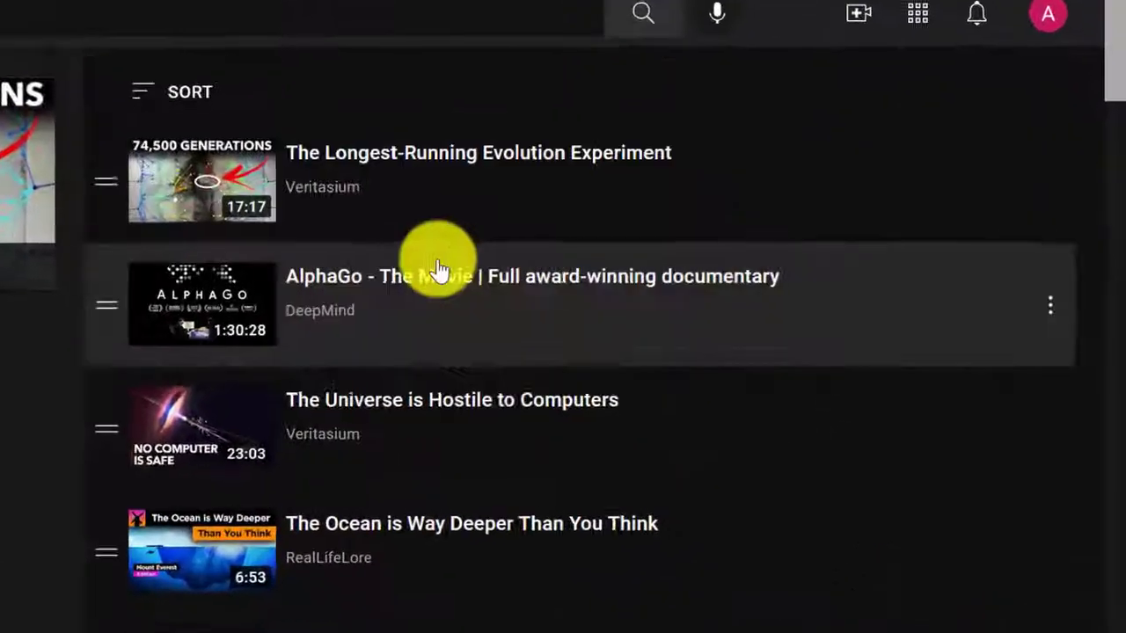
Step: Scroll through the Watch later playlist and select the page's web address
{"action": "scroll", "coordinate": [629, 279], "scroll_direction": "down", "scroll_amount": 5}
{"action": "scroll", "coordinate": [629, 279], "scroll_direction": "down", "scroll_amount": 5}
{"action": "scroll", "coordinate": [398, 267], "scroll_direction": "down", "scroll_amount": 5}
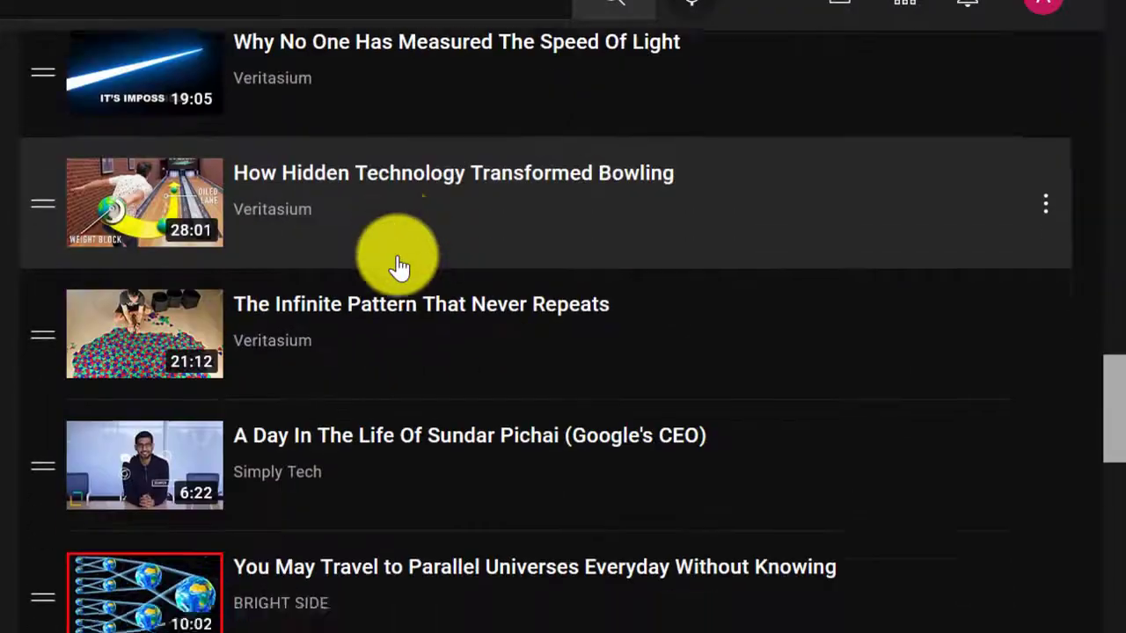
{"action": "scroll", "coordinate": [396, 256], "scroll_direction": "down", "scroll_amount": 5}
{"action": "scroll", "coordinate": [396, 255], "scroll_direction": "up", "scroll_amount": 5}
{"action": "scroll", "coordinate": [396, 256], "scroll_direction": "up", "scroll_amount": 5}
{"action": "scroll", "coordinate": [411, 264], "scroll_direction": "up", "scroll_amount": 5}
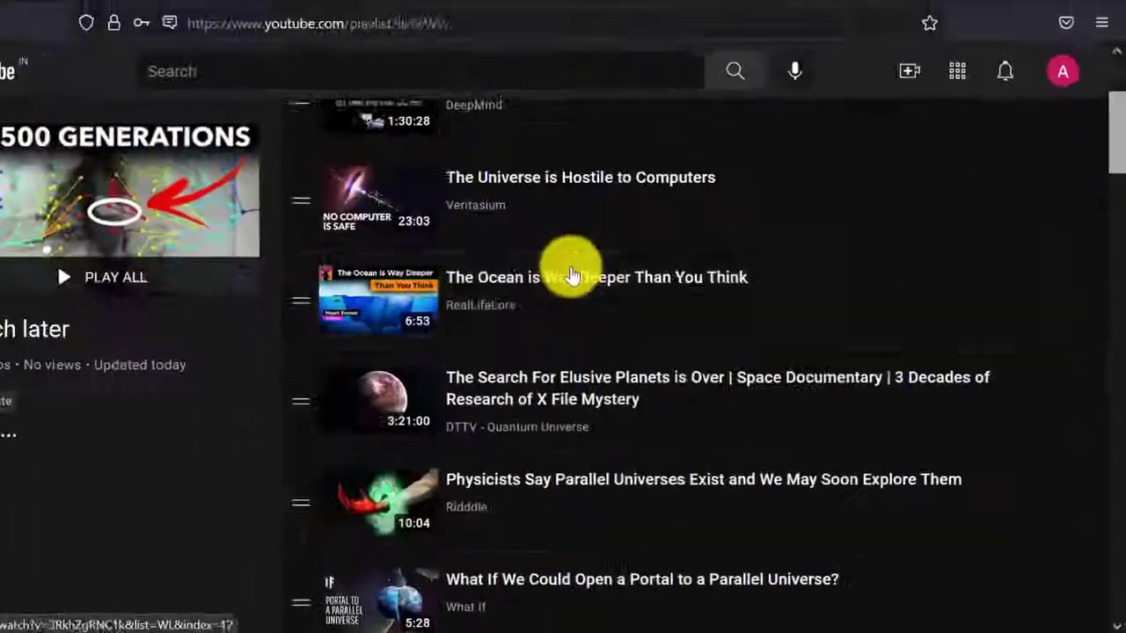
{"action": "scroll", "coordinate": [634, 271], "scroll_direction": "up", "scroll_amount": 3}
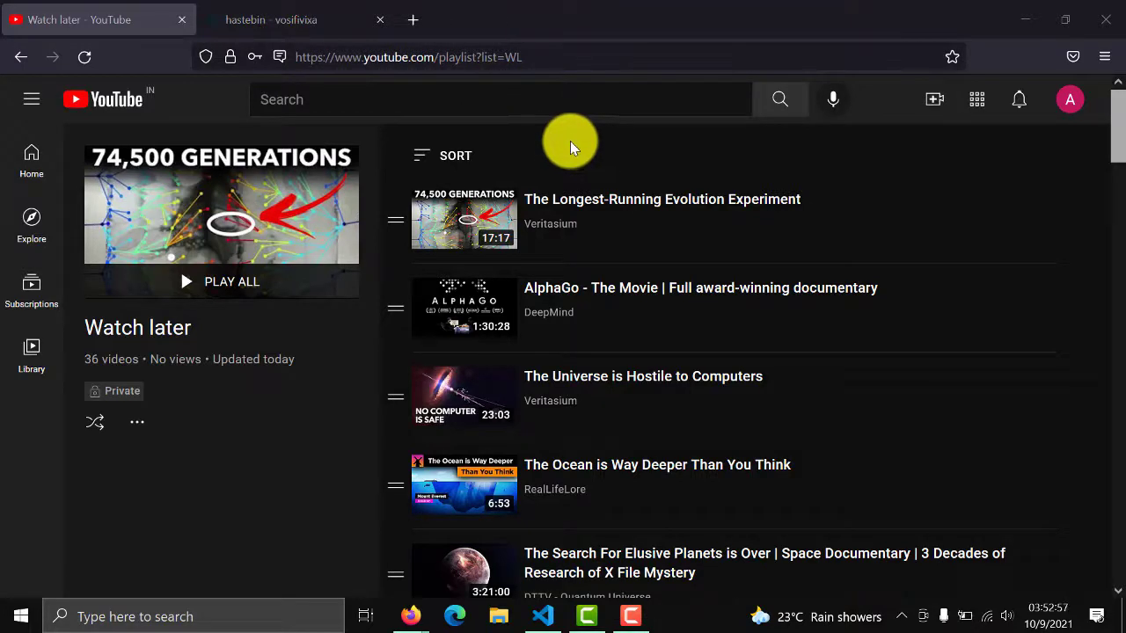
{"action": "left_click", "coordinate": [449, 56]}
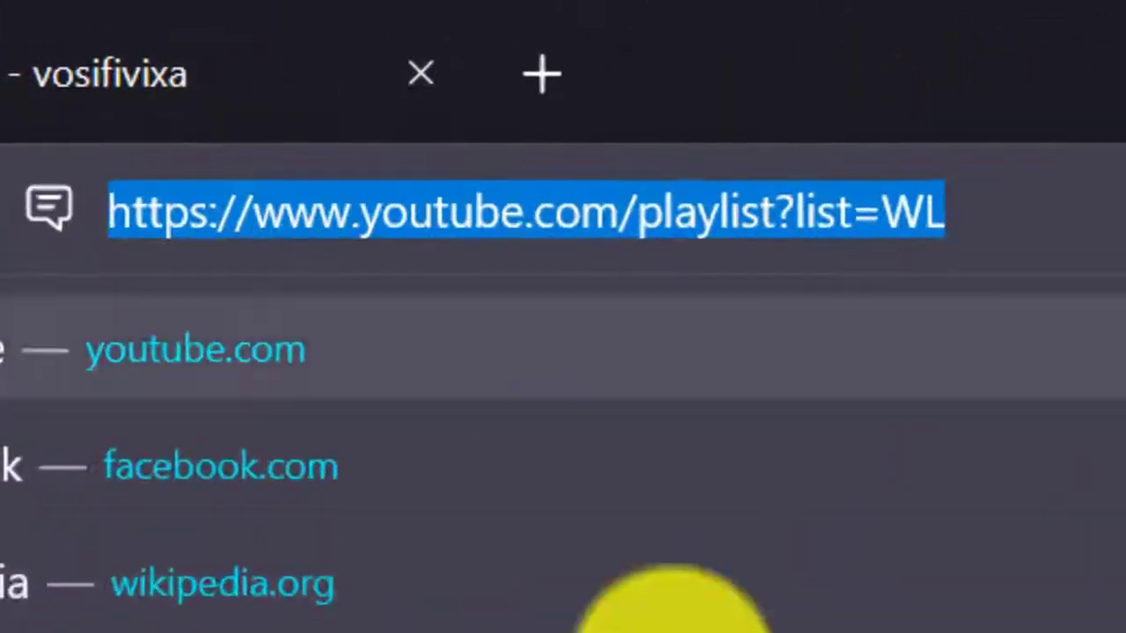
{"action": "left_click", "coordinate": [457, 308]}
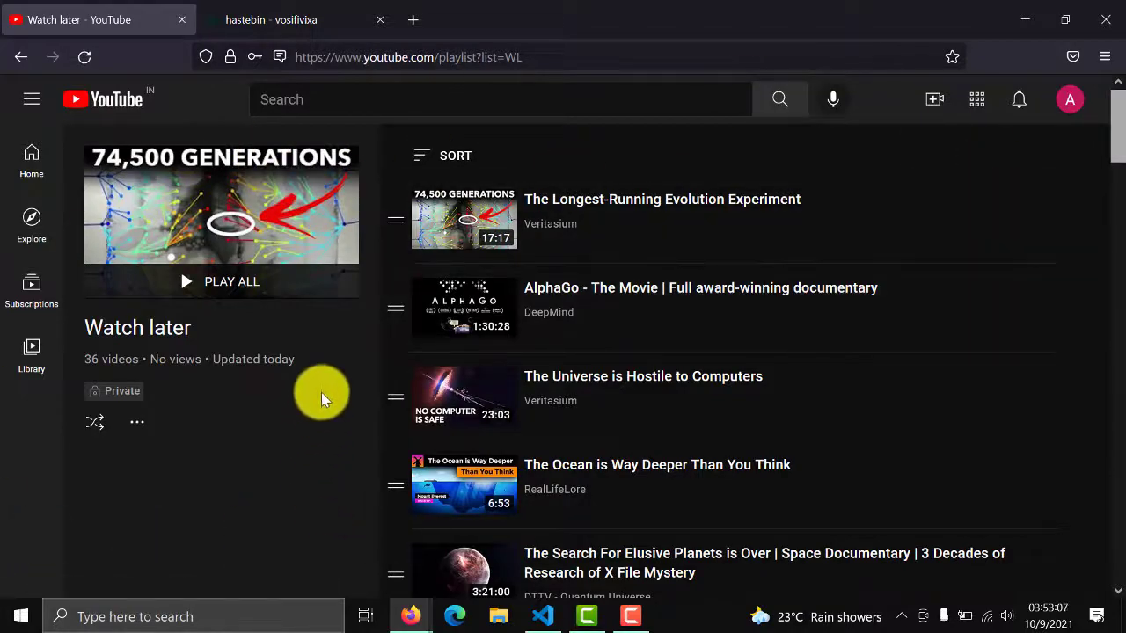
Step: Open the inspector on the page, switch to the Console, and clear its messages
{"action": "right_click", "coordinate": [333, 343]}
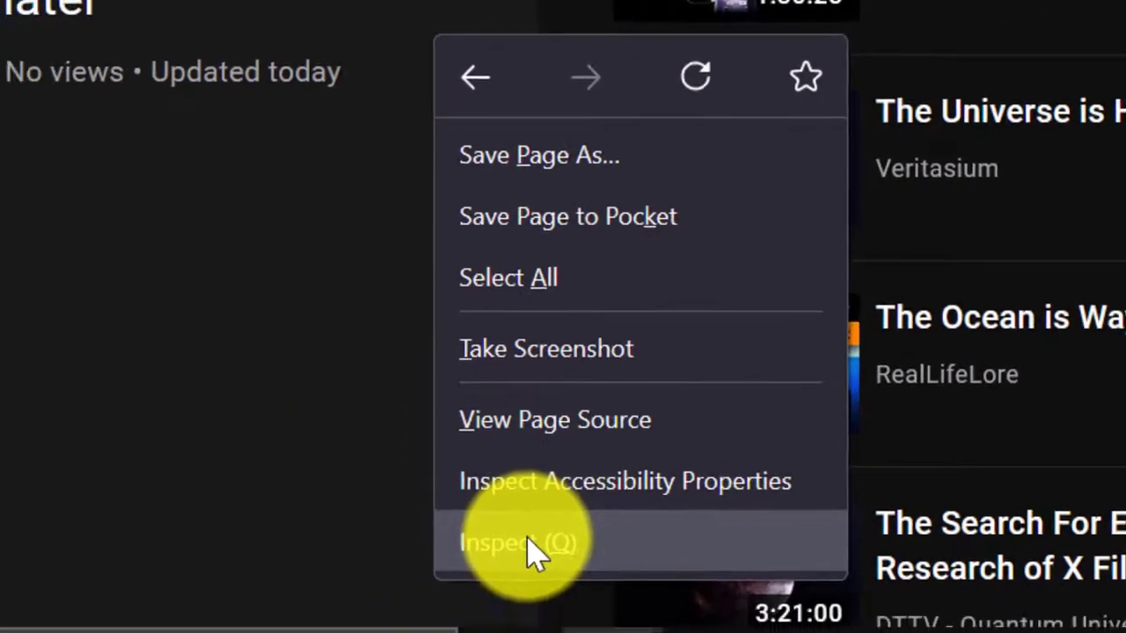
{"action": "left_click", "coordinate": [409, 576]}
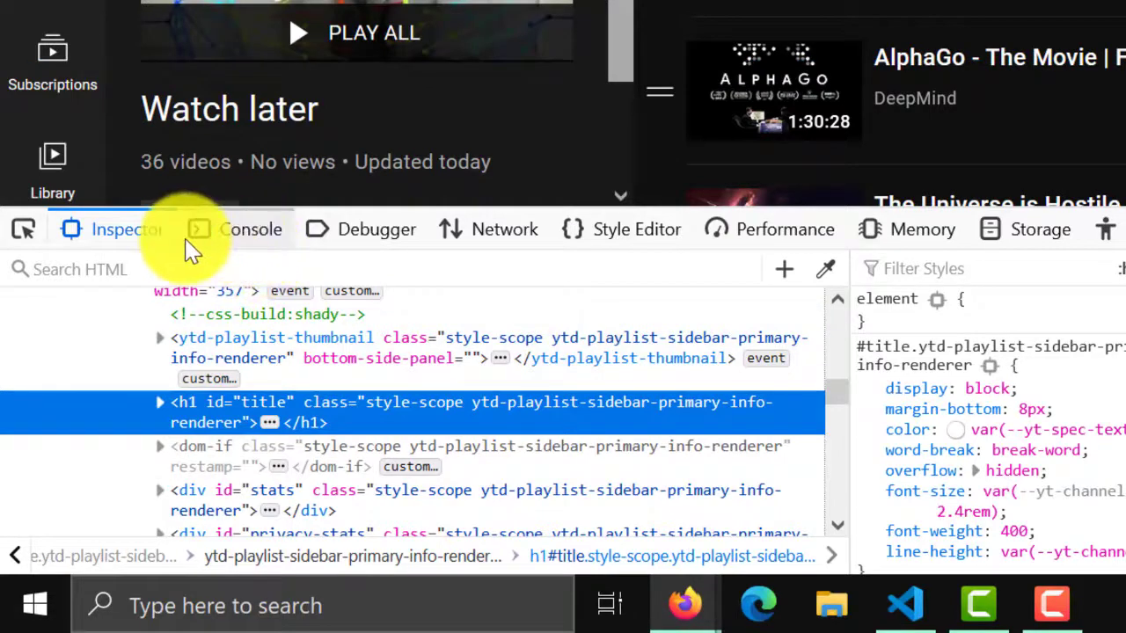
{"action": "left_click", "coordinate": [239, 243]}
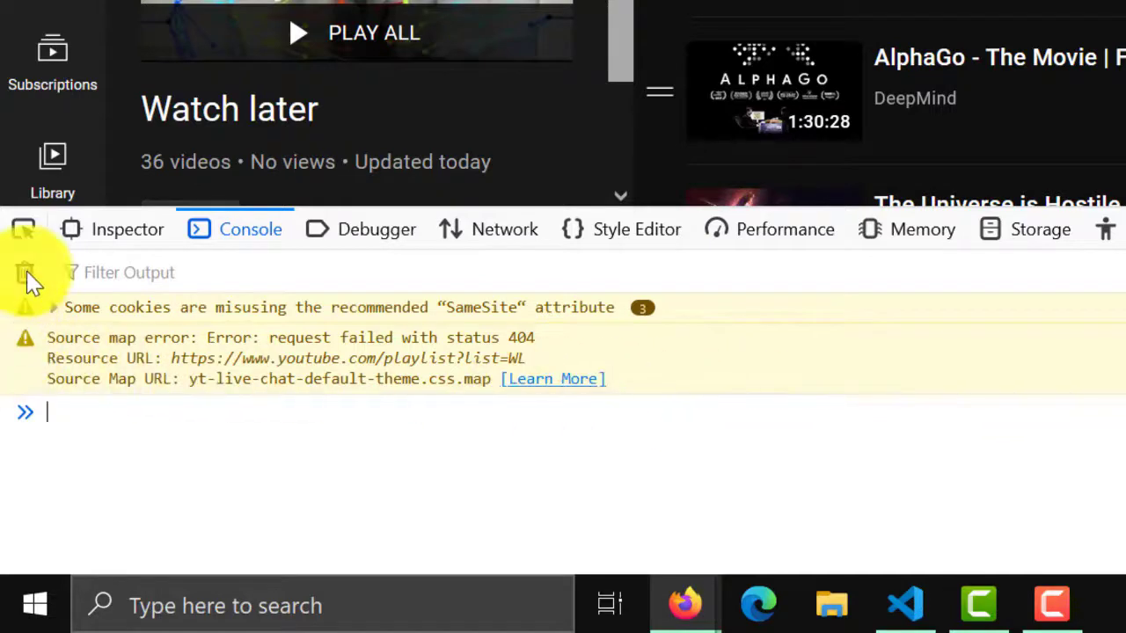
{"action": "left_click", "coordinate": [26, 275]}
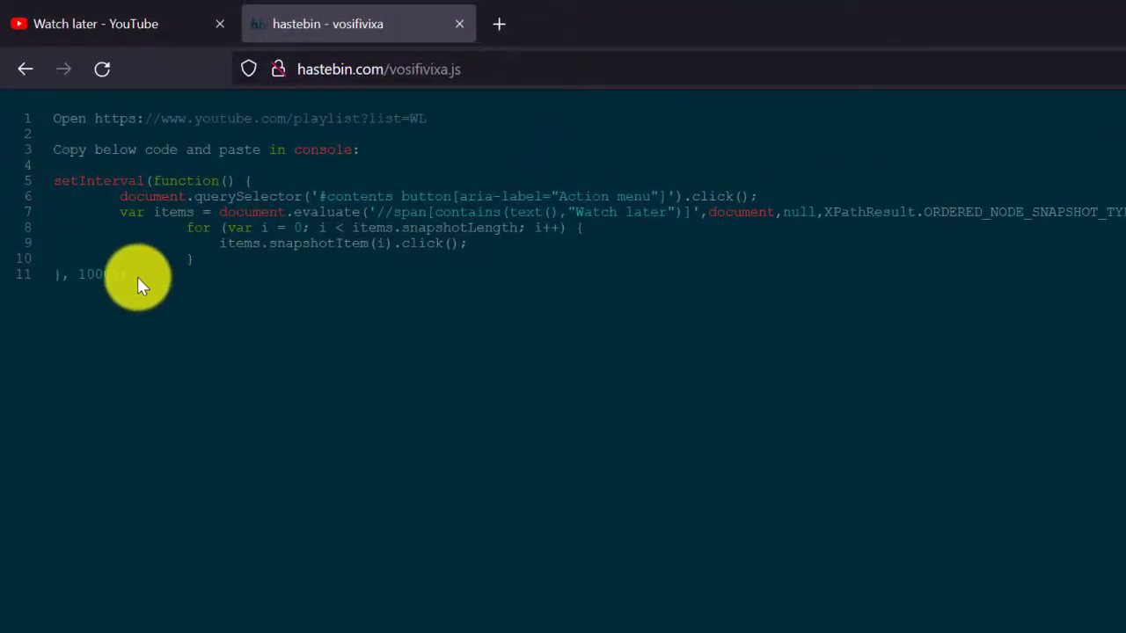
Step: Copy the setInterval script on lines 5–11 of the Hastebin code
{"action": "left_click_drag", "start_coordinate": [137, 276], "coordinate": [77, 188]}
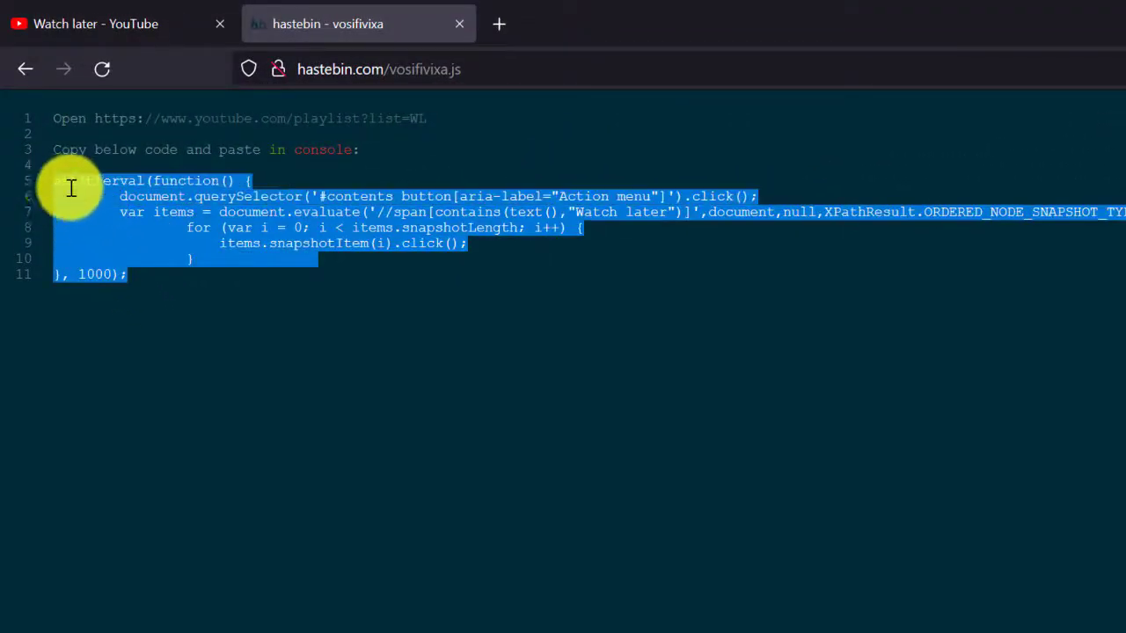
{"action": "right_click", "coordinate": [79, 188]}
{"action": "left_click", "coordinate": [130, 212]}
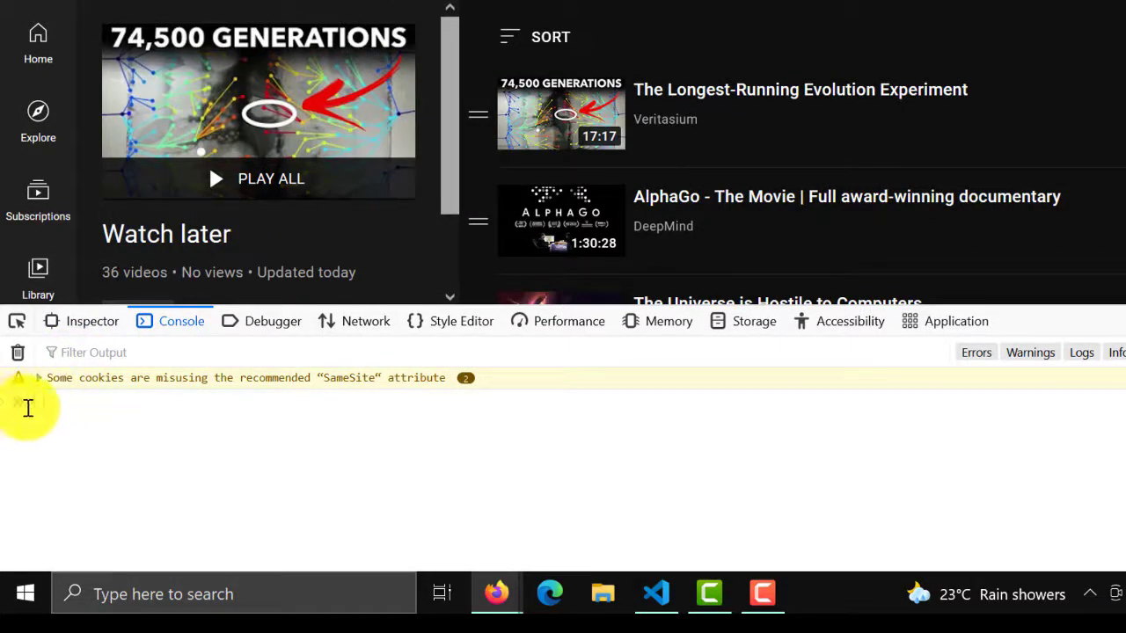
Step: Unlock console pasting by entering 'allow pasting' after the blocked paste
{"action": "key", "text": "ctrl+v"}
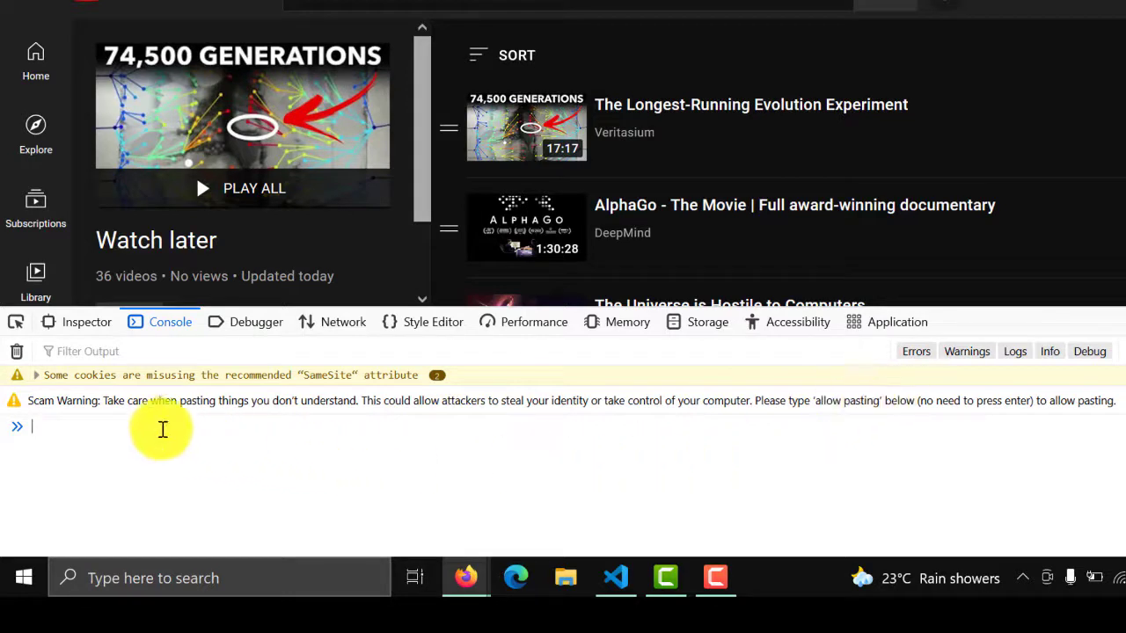
{"action": "type", "text": "allow"}
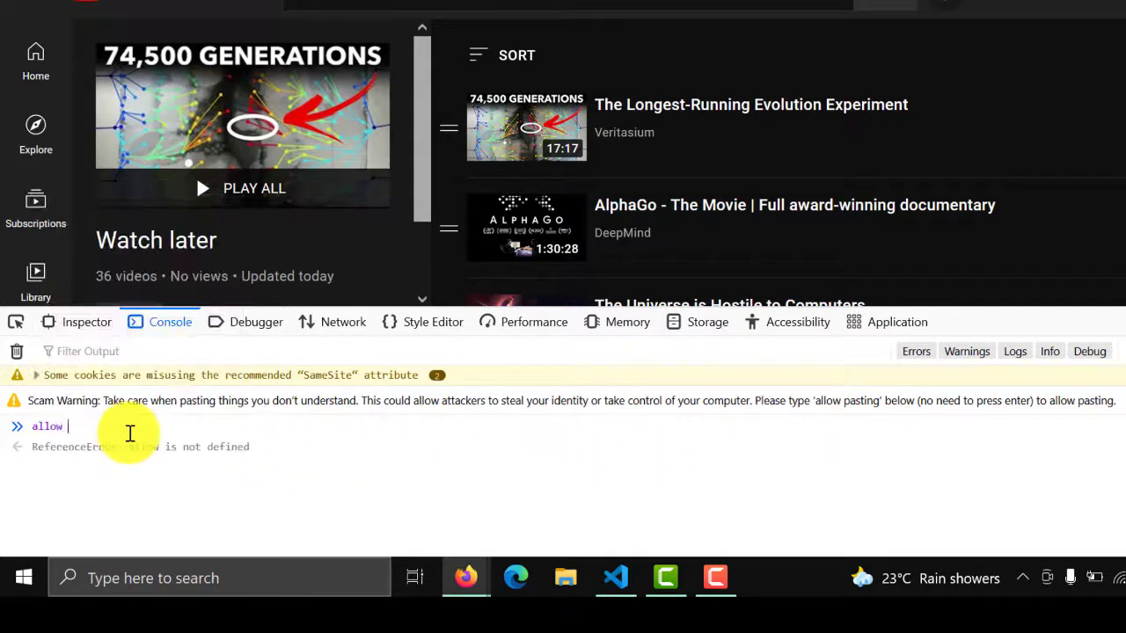
{"action": "type", "text": "g"}
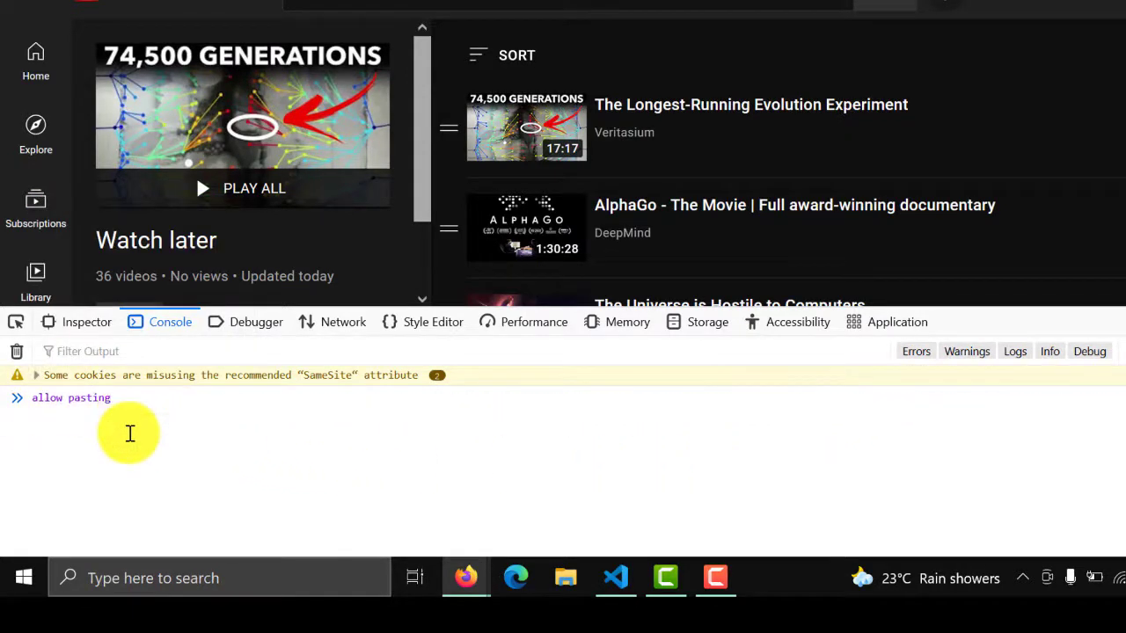
{"action": "key", "text": "Return"}
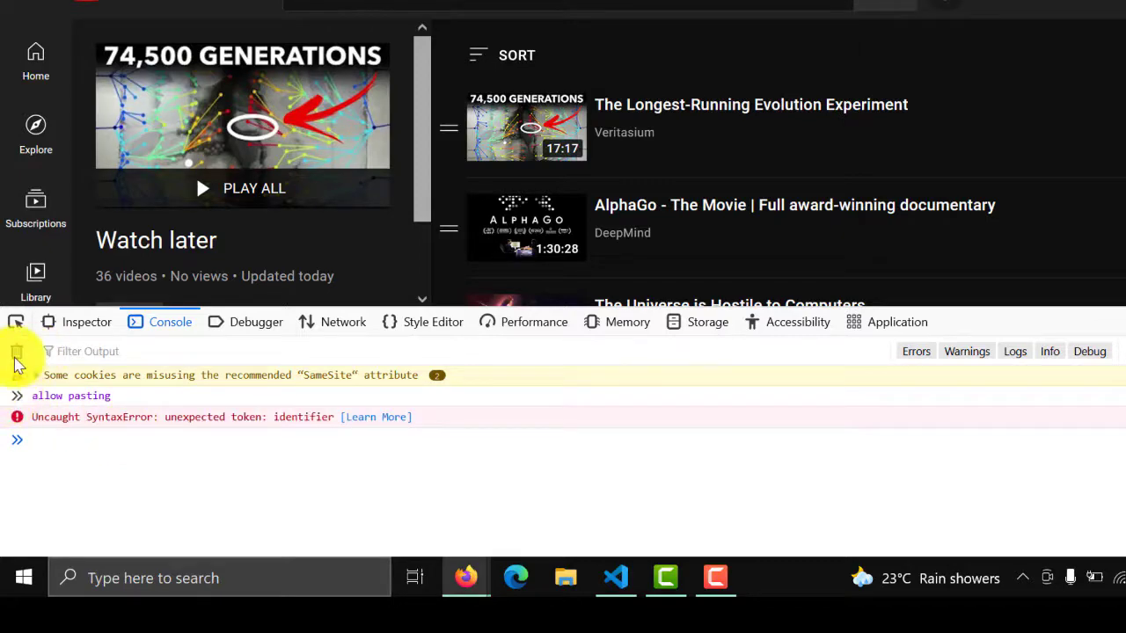
Step: Clear the console, then paste and run the removal script, returning 1558
{"action": "left_click", "coordinate": [15, 351]}
{"action": "key", "text": "ctrl+v"}
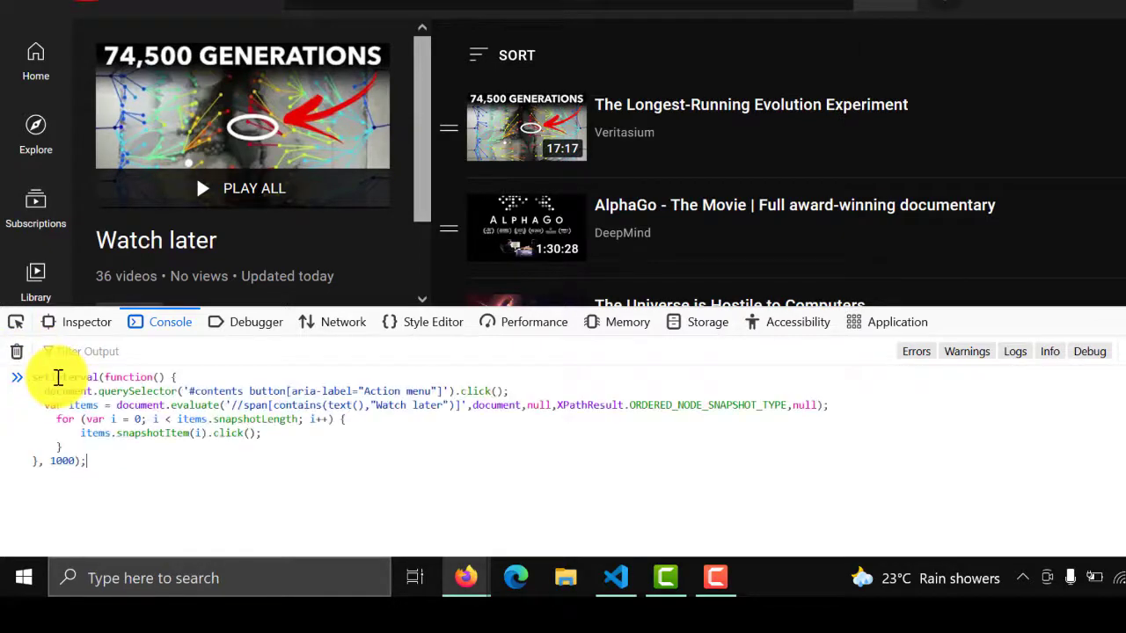
{"action": "key", "text": "Return"}
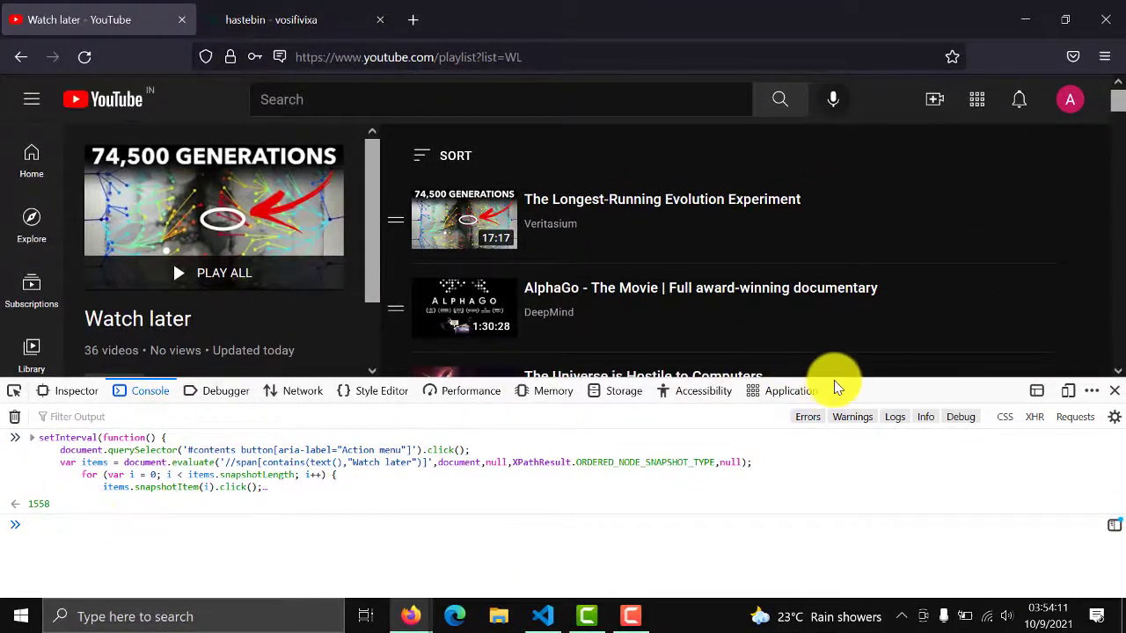
Step: Rerun the recalled setInterval script, returning 1778, while resizing the console panel
{"action": "left_click_drag", "start_coordinate": [830, 381], "coordinate": [804, 532]}
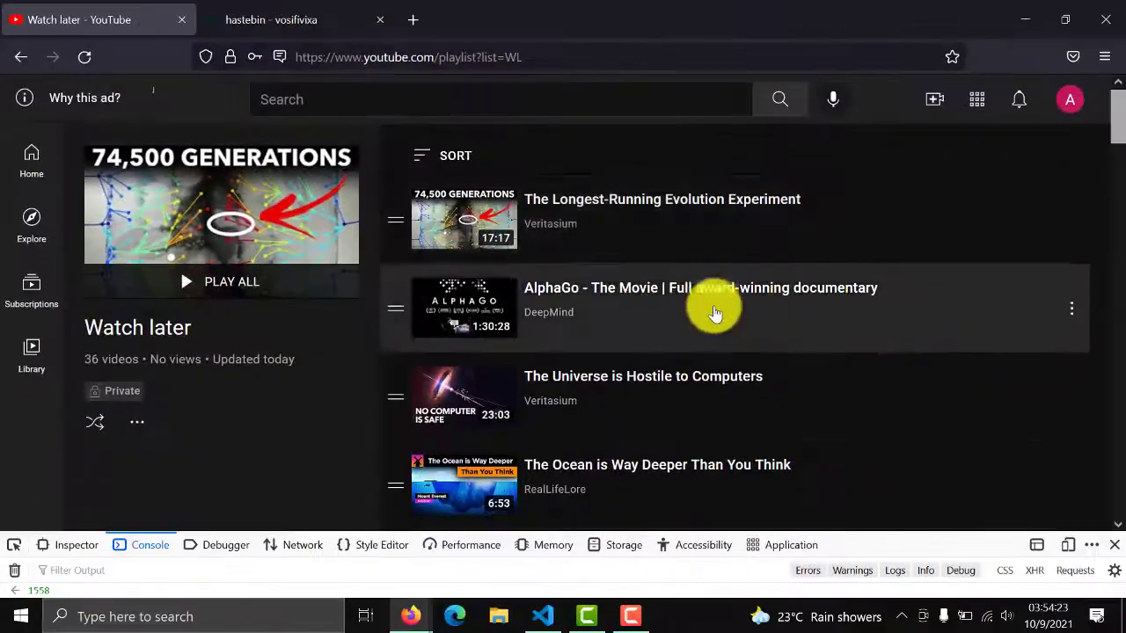
{"action": "scroll", "coordinate": [362, 506], "scroll_direction": "down", "scroll_amount": 3}
{"action": "left_click_drag", "start_coordinate": [345, 533], "coordinate": [352, 353]}
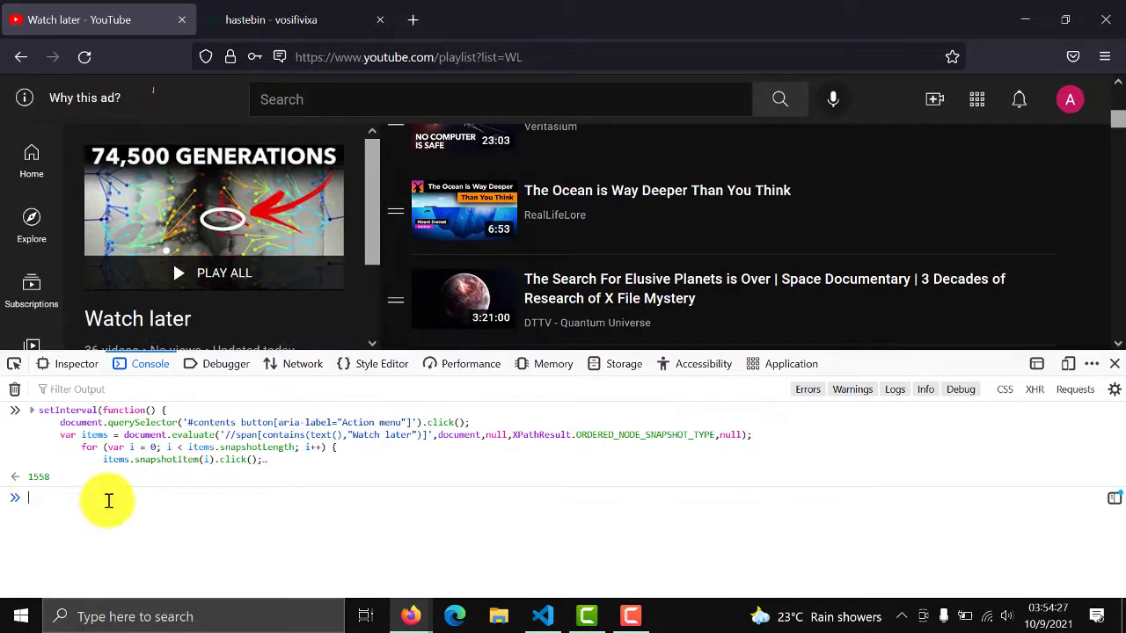
{"action": "key", "text": "Up"}
{"action": "key", "text": "Return"}
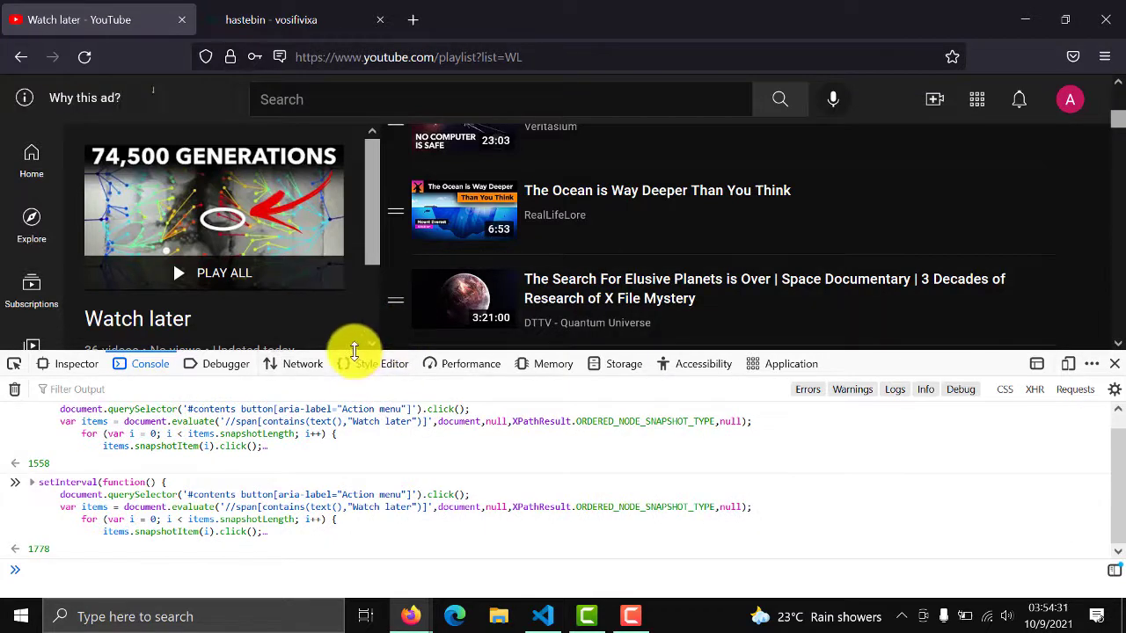
{"action": "left_click_drag", "start_coordinate": [354, 352], "coordinate": [334, 493]}
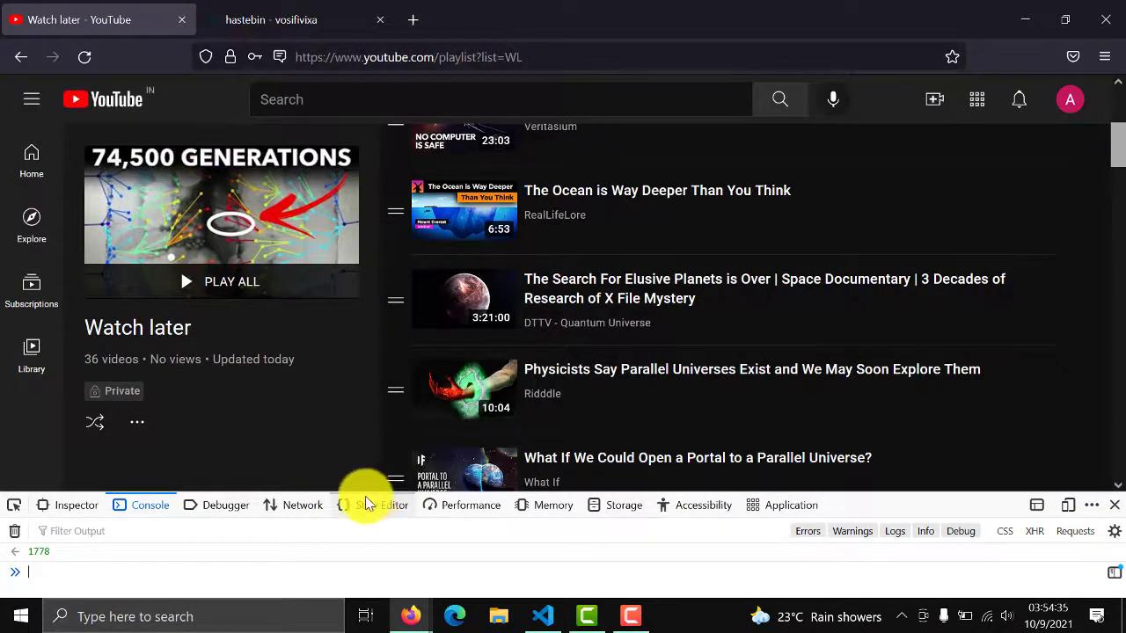
{"action": "left_click_drag", "start_coordinate": [364, 483], "coordinate": [372, 352]}
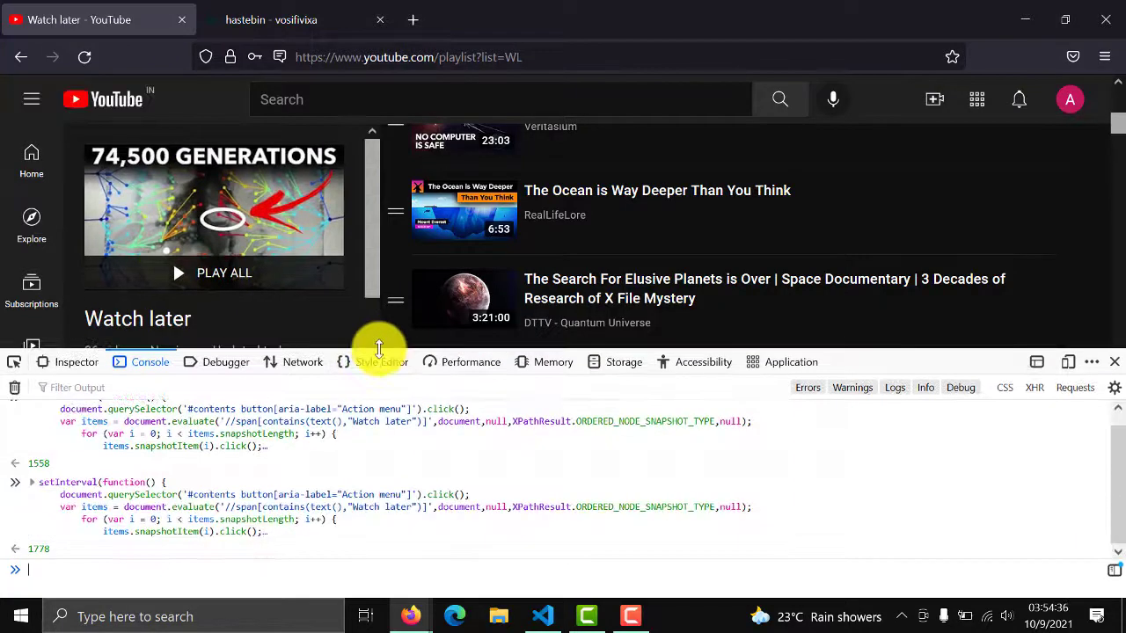
Step: Reload the Watch later page, clear the console twice, and paste the removal script
{"action": "left_click", "coordinate": [84, 56]}
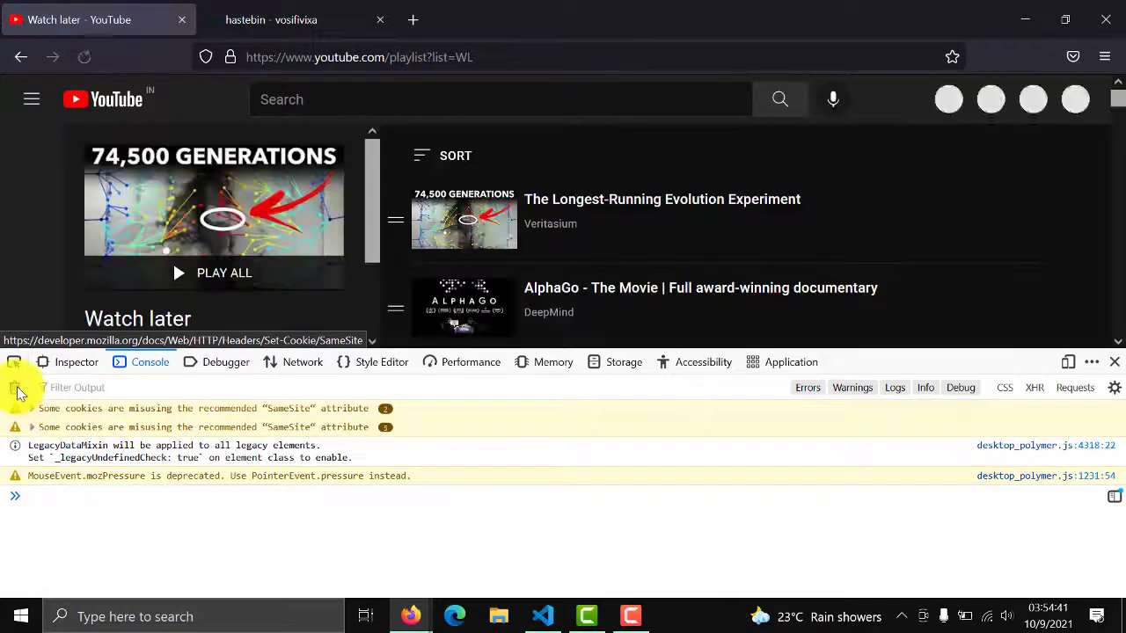
{"action": "left_click", "coordinate": [15, 388]}
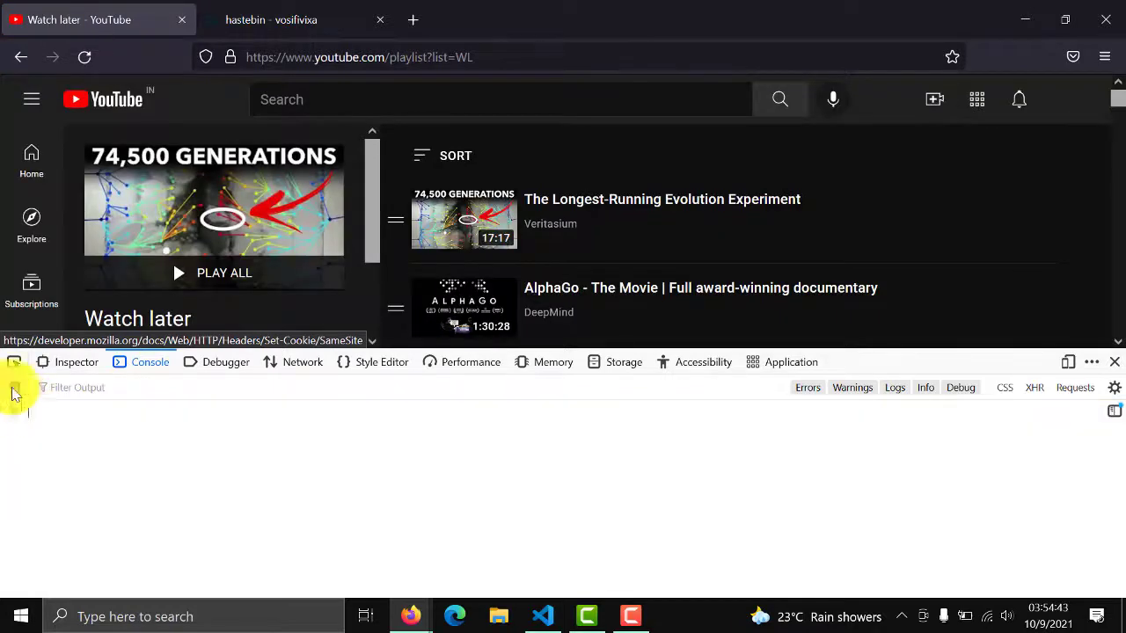
{"action": "left_click", "coordinate": [15, 389]}
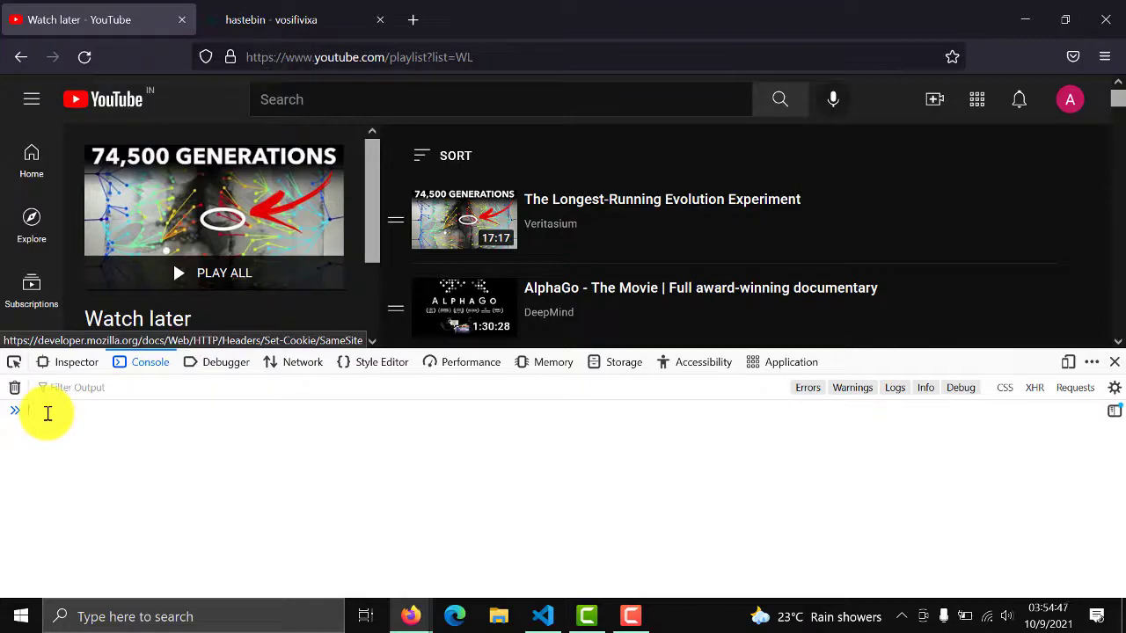
{"action": "key", "text": "ctrl+v"}
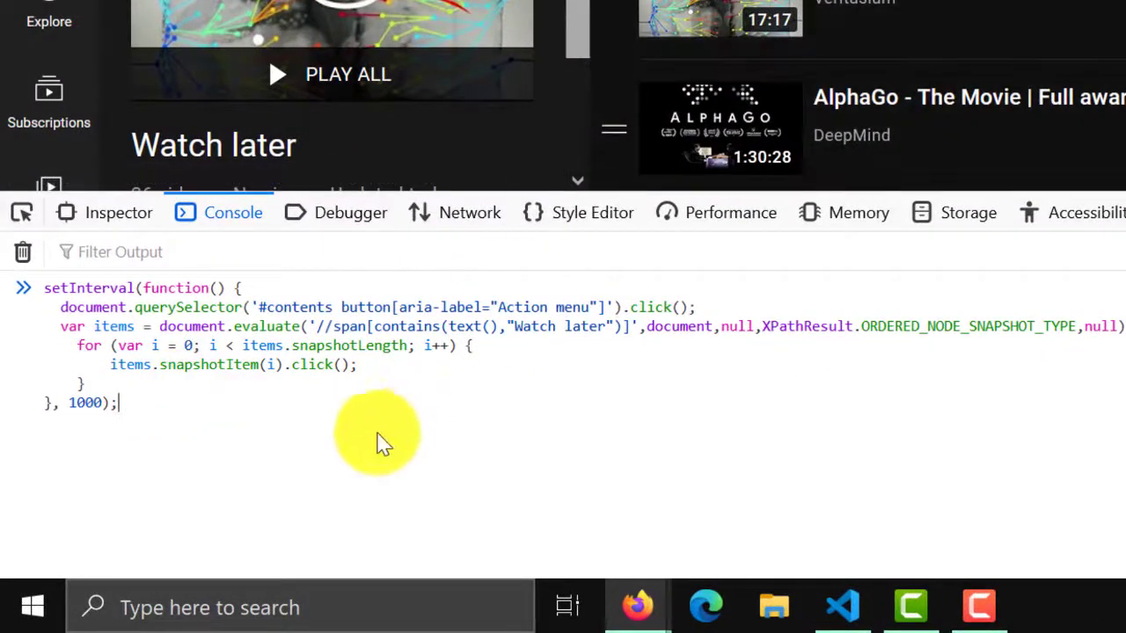
Step: Run the pasted script (returning 245) and enlarge the page to watch videos disappear
{"action": "key", "text": "Return"}
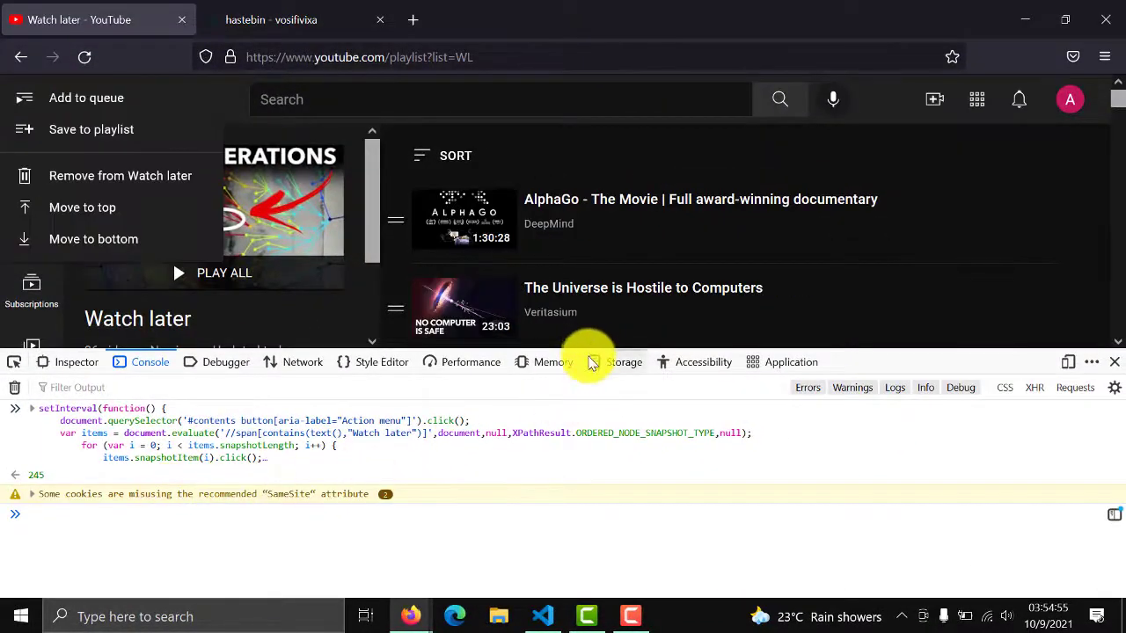
{"action": "left_click_drag", "start_coordinate": [591, 359], "coordinate": [571, 567]}
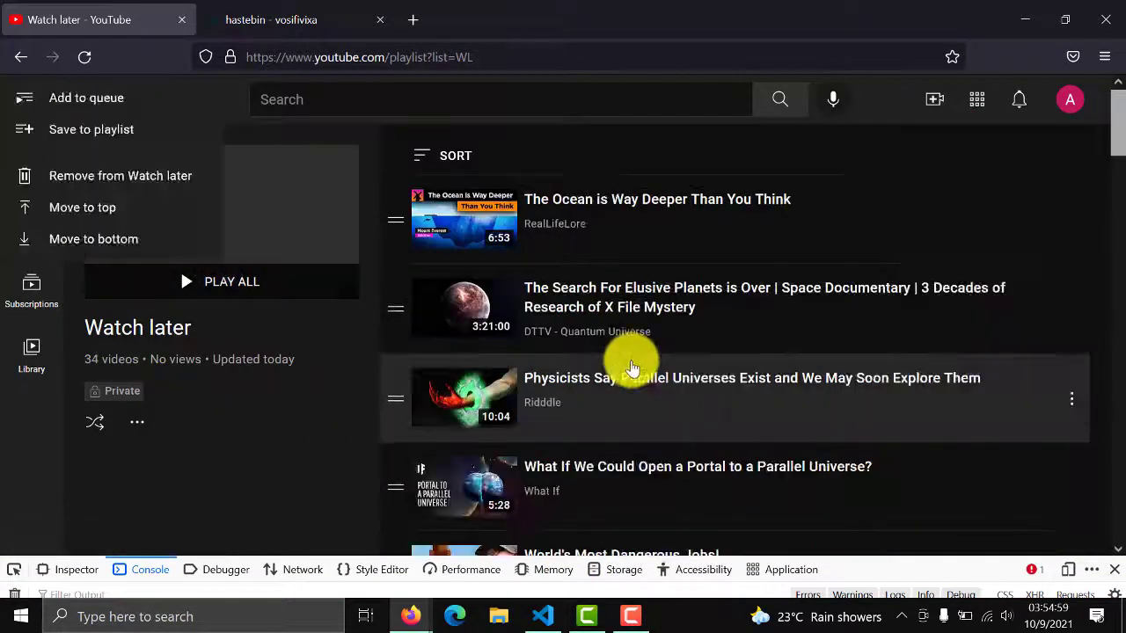